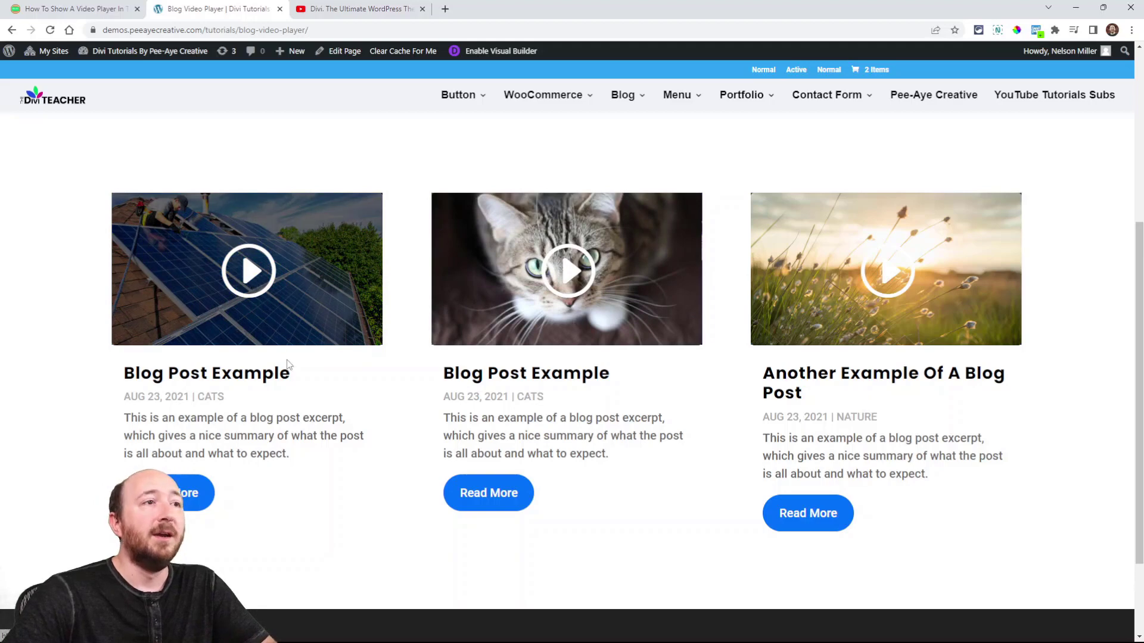
Open the first Blog Post Example post from the blog grid to view its YouTube video.
{"action": "left_click", "coordinate": [254, 279]}
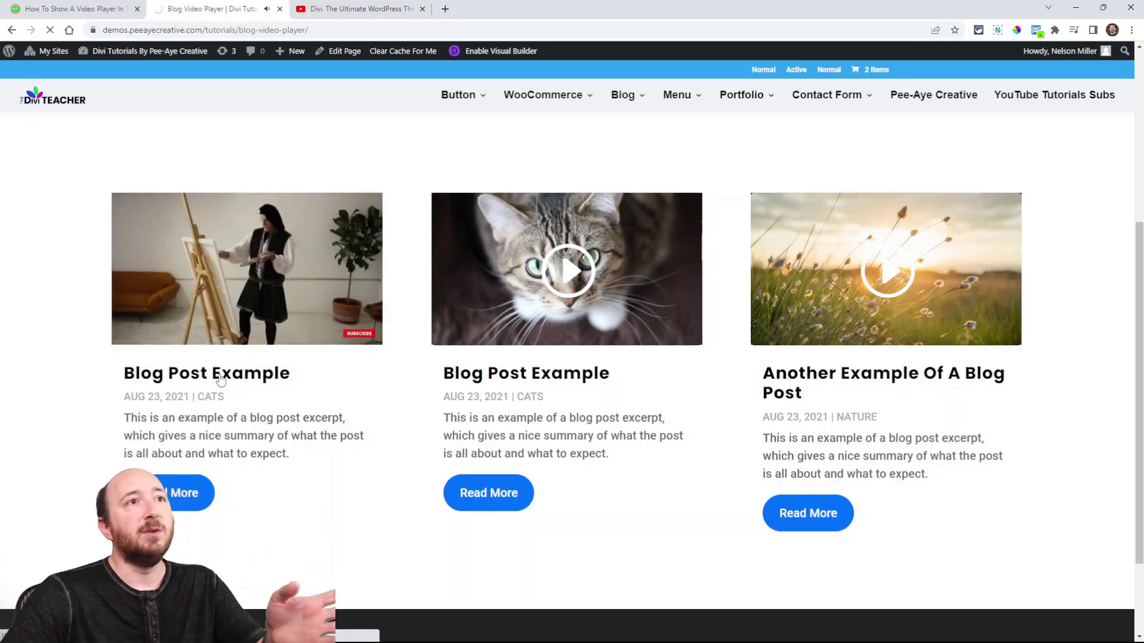
{"action": "scroll", "coordinate": [128, 352], "scroll_direction": "down", "scroll_amount": 5}
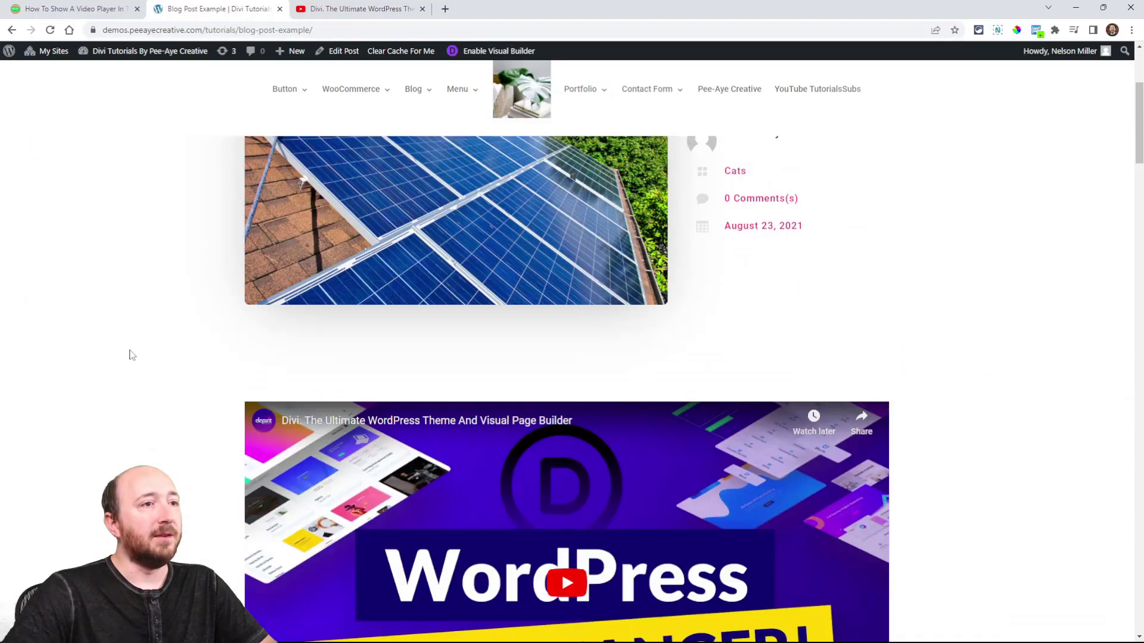
{"action": "scroll", "coordinate": [397, 440], "scroll_direction": "down", "scroll_amount": 2}
{"action": "scroll", "coordinate": [561, 431], "scroll_direction": "down", "scroll_amount": 2}
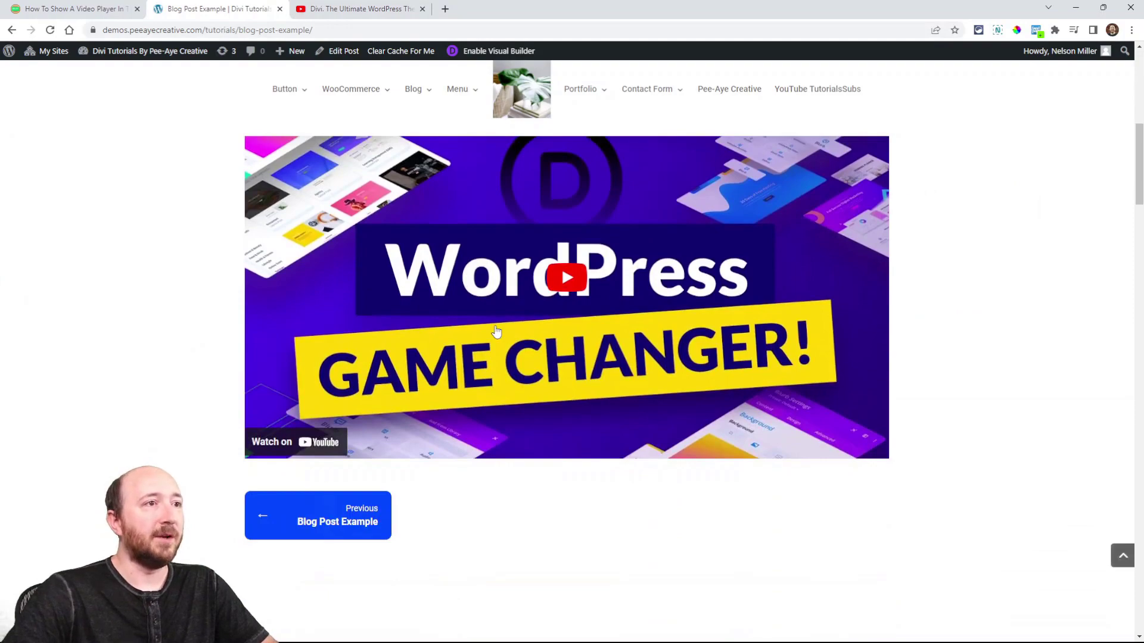
{"action": "scroll", "coordinate": [557, 355], "scroll_direction": "up", "scroll_amount": 3}
{"action": "scroll", "coordinate": [555, 356], "scroll_direction": "up", "scroll_amount": 2}
{"action": "mouse_move", "coordinate": [339, 51]}
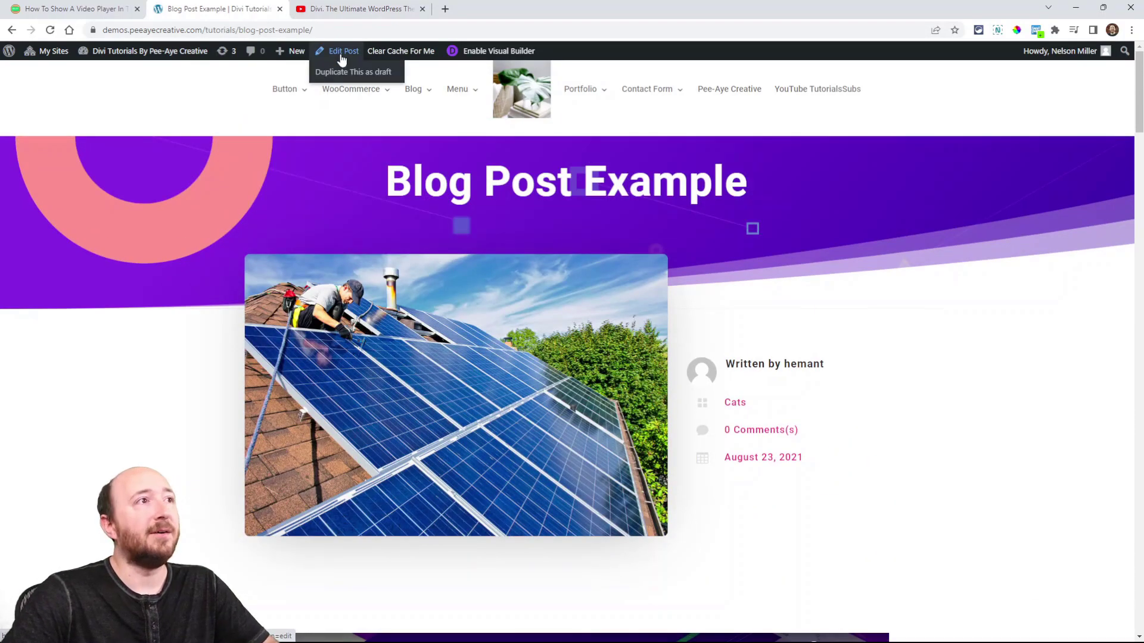
Edit the Blog Post Example post and open Divi Theme Options in a new tab.
{"action": "left_click", "coordinate": [342, 52]}
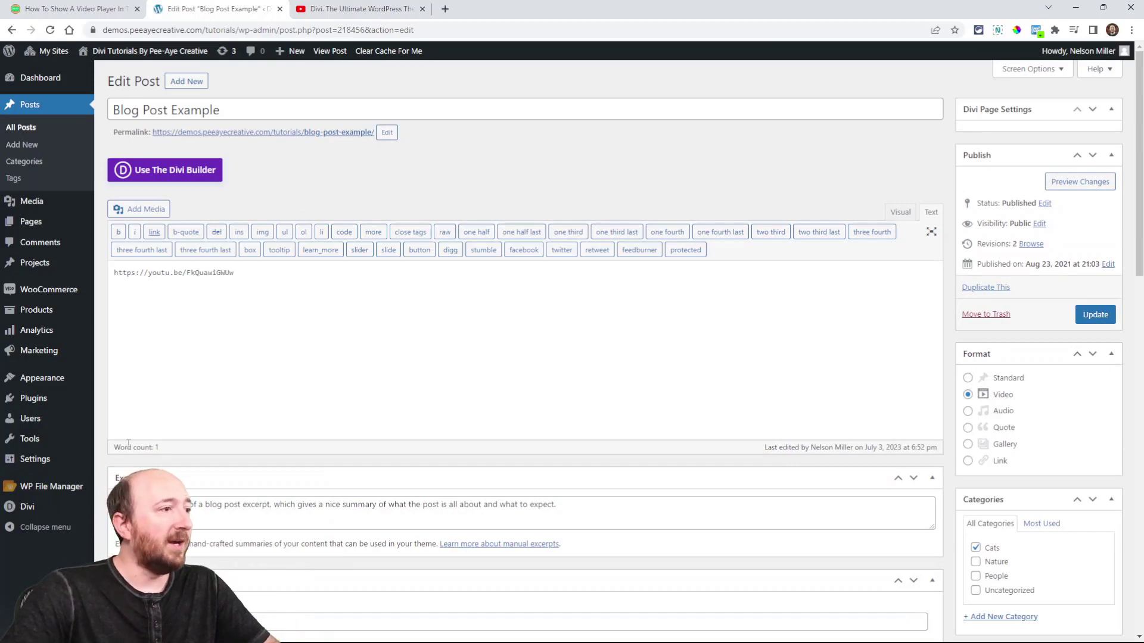
{"action": "right_click", "coordinate": [127, 520]}
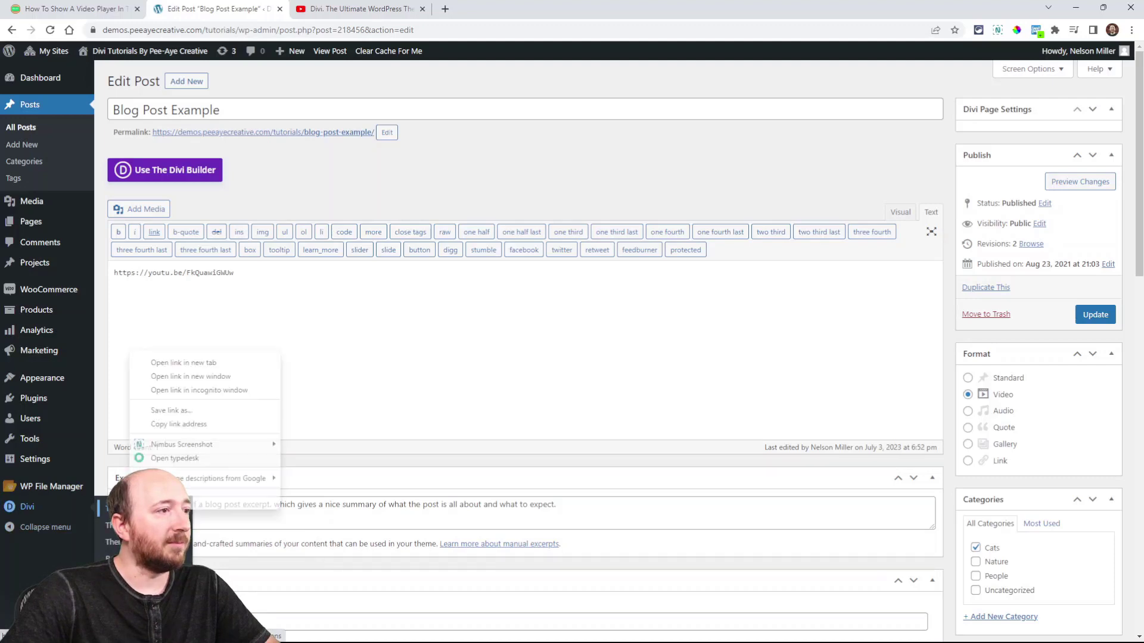
{"action": "left_click", "coordinate": [179, 379]}
{"action": "left_click", "coordinate": [358, 10]}
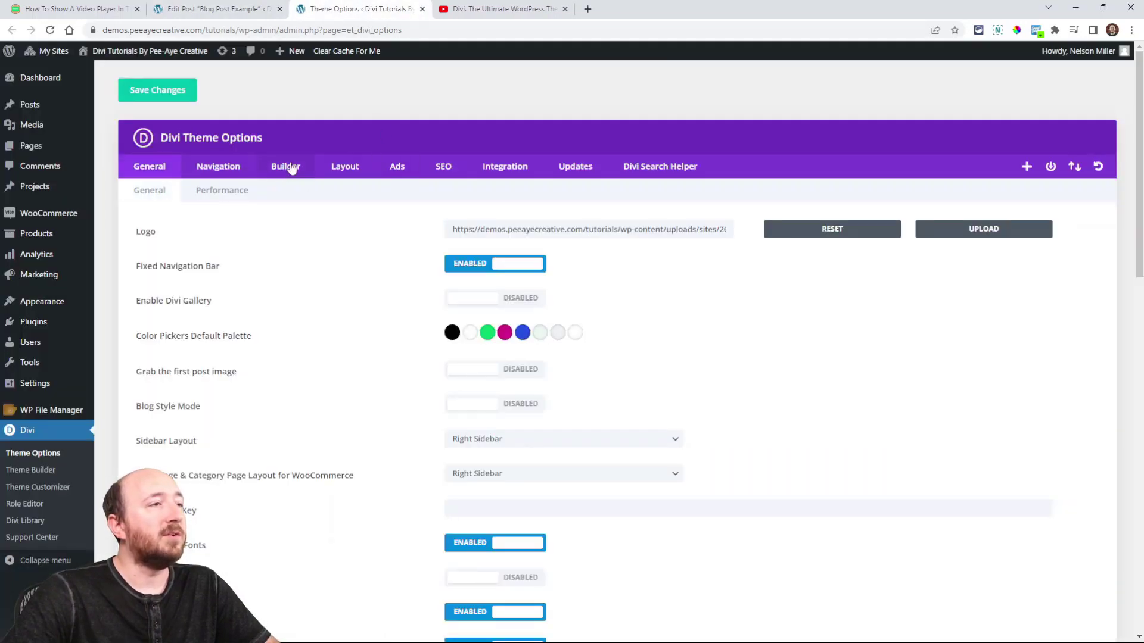
{"action": "left_click", "coordinate": [288, 170]}
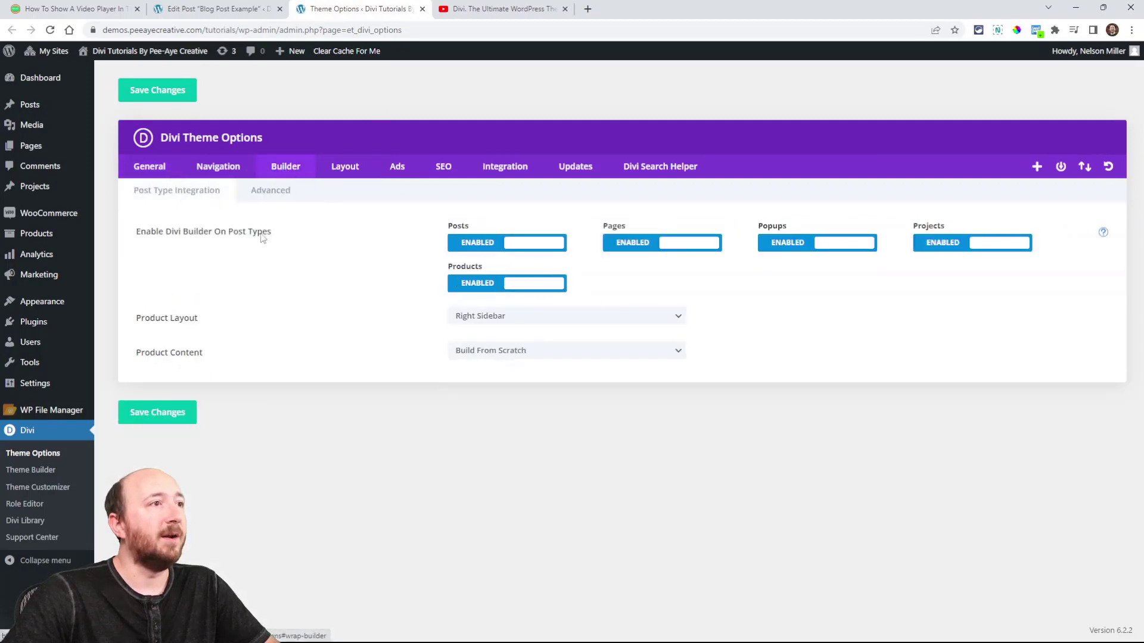
{"action": "left_click", "coordinate": [256, 195]}
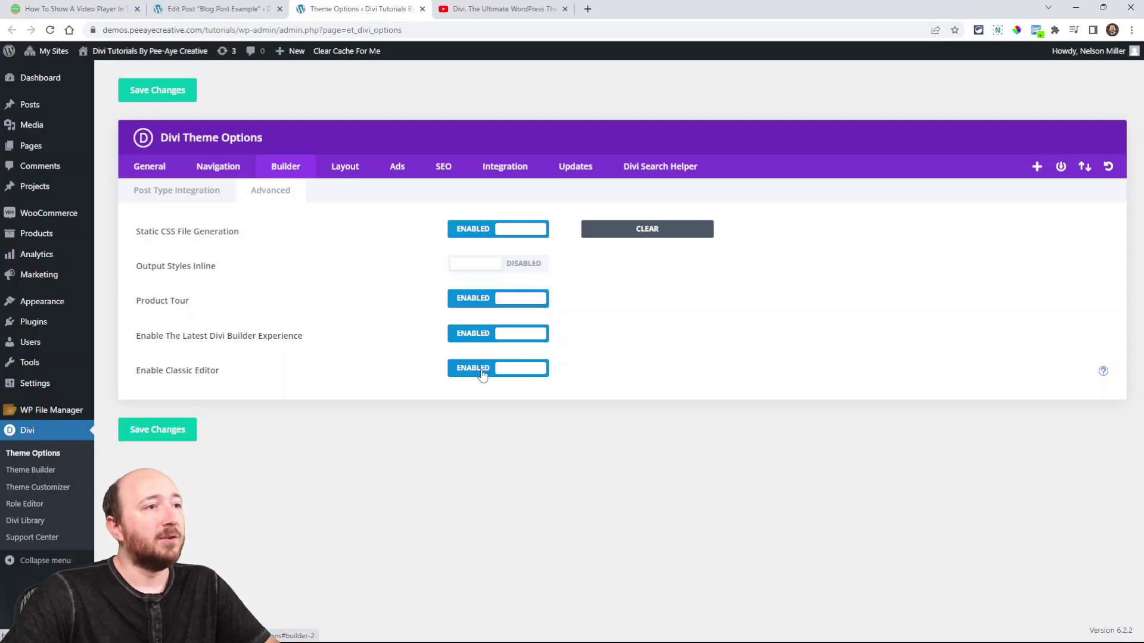
{"action": "left_click", "coordinate": [215, 9]}
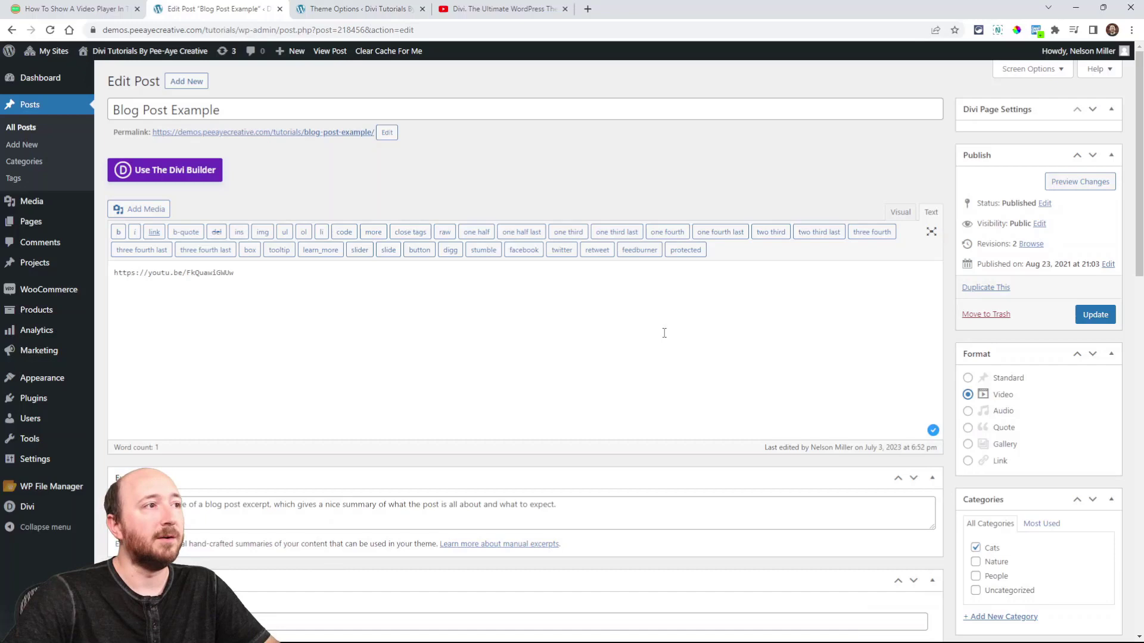
Delete the YouTube URL from the Blog Post Example body and update the post.
{"action": "left_click_drag", "start_coordinate": [219, 278], "coordinate": [113, 279]}
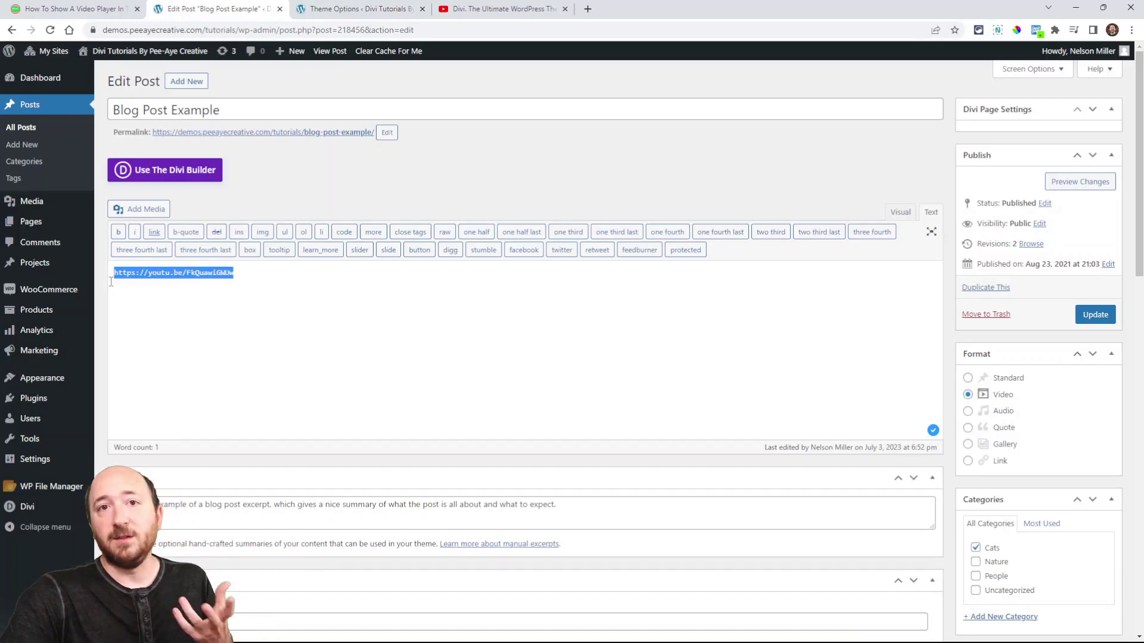
{"action": "left_click", "coordinate": [230, 329]}
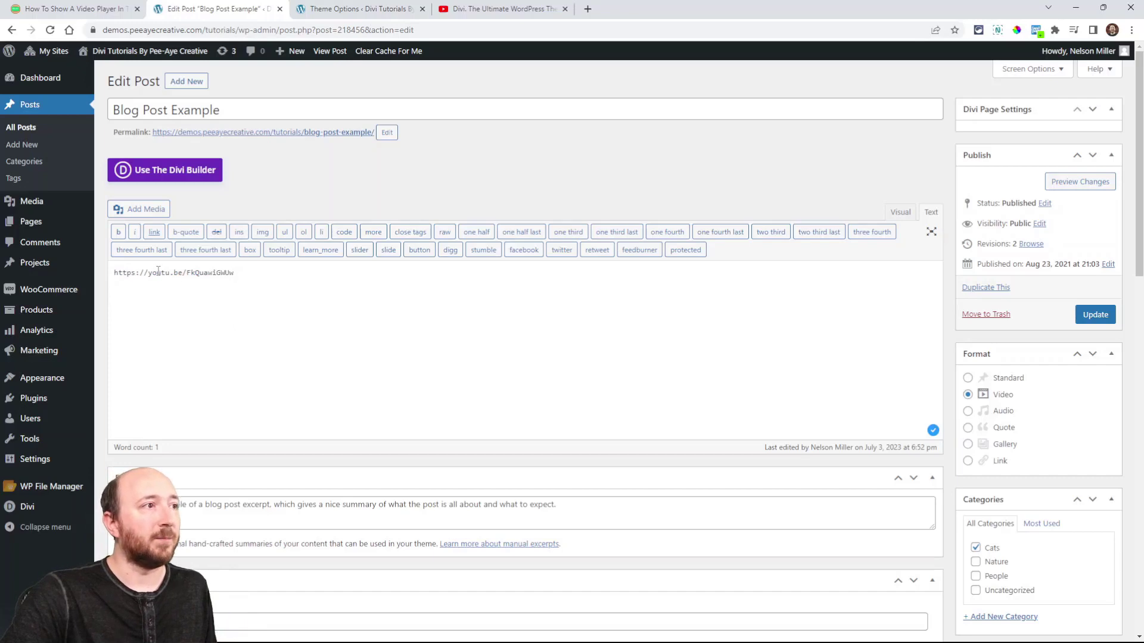
{"action": "triple_click", "coordinate": [179, 279]}
{"action": "key", "text": "ctrl+c"}
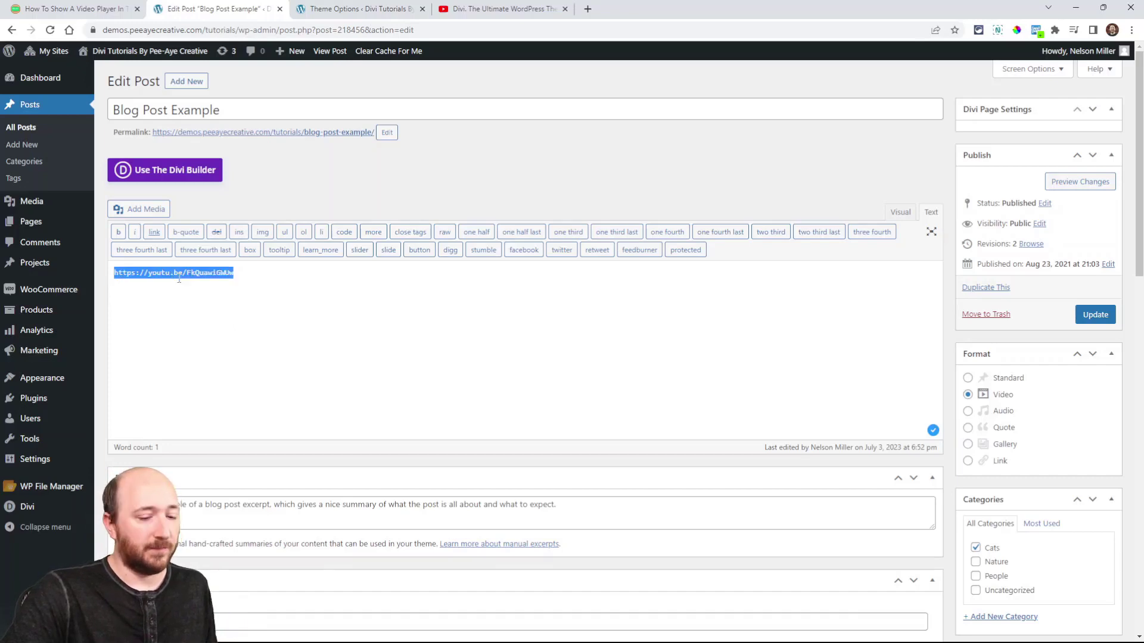
{"action": "key", "text": "BackSpace"}
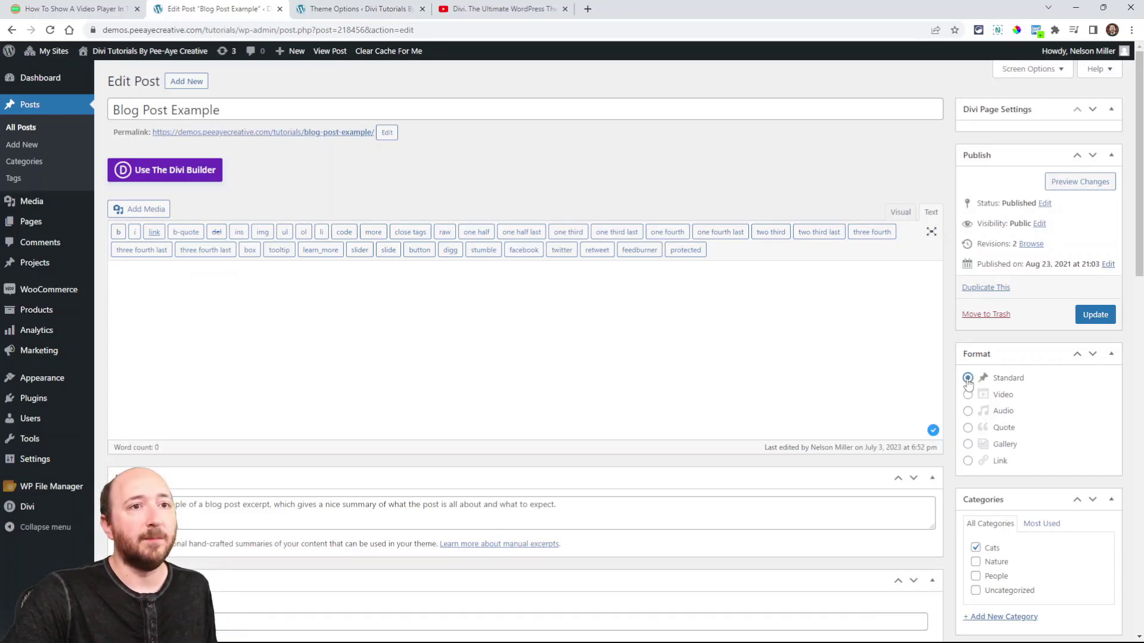
{"action": "left_click", "coordinate": [1090, 318]}
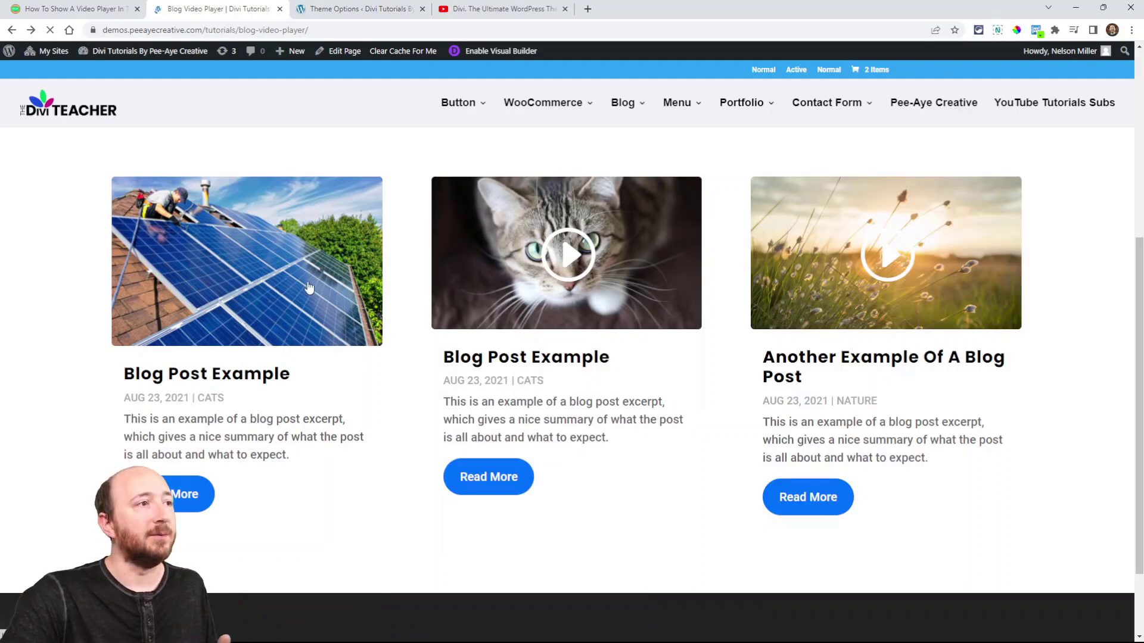
Switch to the Pee-Aye Creative tutorial article tab.
{"action": "left_click", "coordinate": [47, 9]}
{"action": "scroll", "coordinate": [441, 398], "scroll_direction": "down", "scroll_amount": 3}
{"action": "scroll", "coordinate": [441, 398], "scroll_direction": "down", "scroll_amount": 3}
{"action": "scroll", "coordinate": [442, 398], "scroll_direction": "down", "scroll_amount": 3}
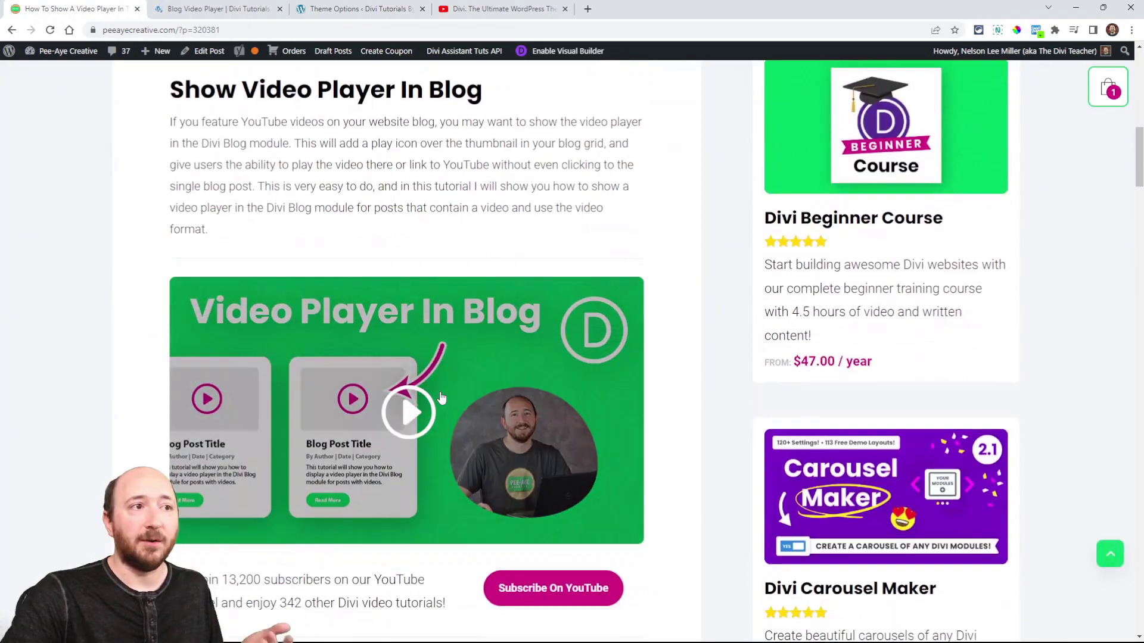
{"action": "scroll", "coordinate": [439, 401], "scroll_direction": "down", "scroll_amount": 3}
{"action": "scroll", "coordinate": [438, 401], "scroll_direction": "down", "scroll_amount": 2}
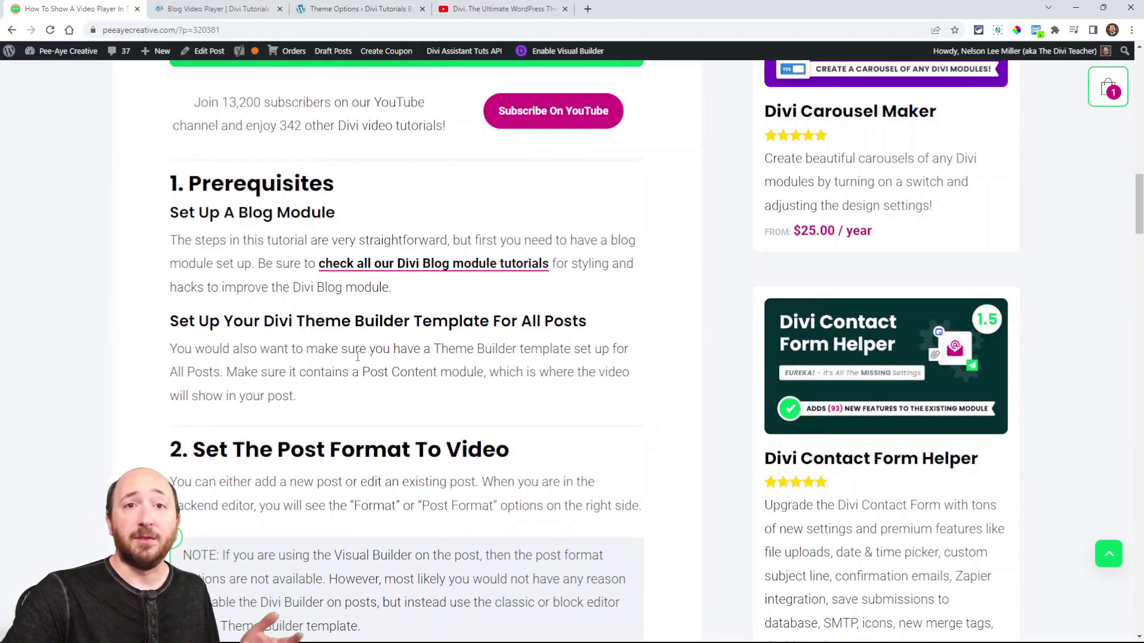
{"action": "scroll", "coordinate": [356, 356], "scroll_direction": "down", "scroll_amount": 3}
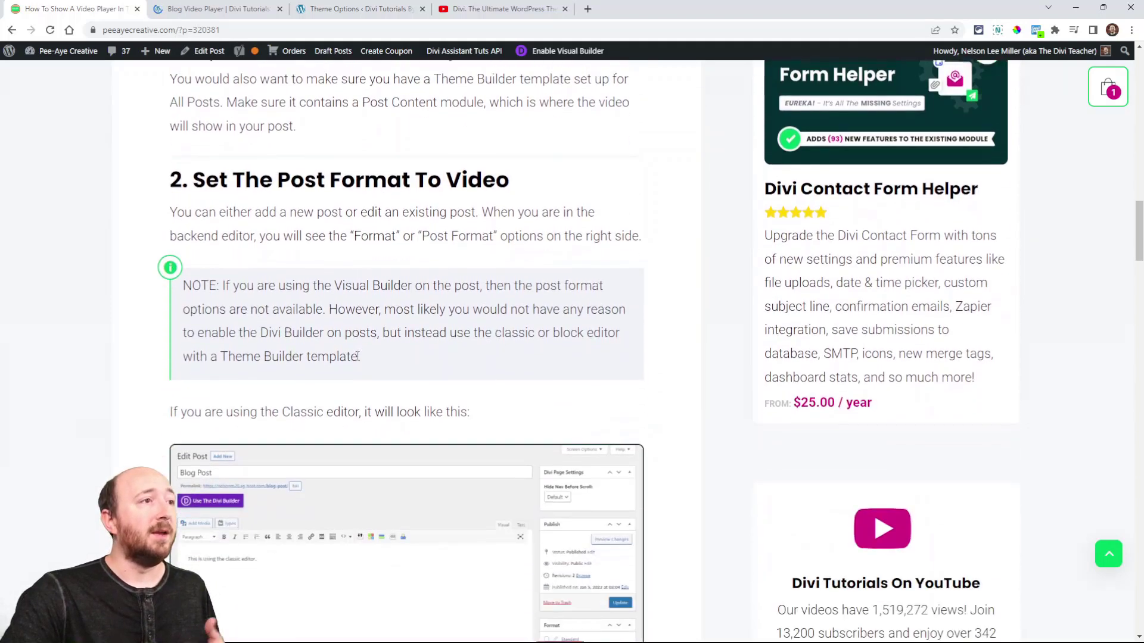
{"action": "scroll", "coordinate": [356, 360], "scroll_direction": "down", "scroll_amount": 1}
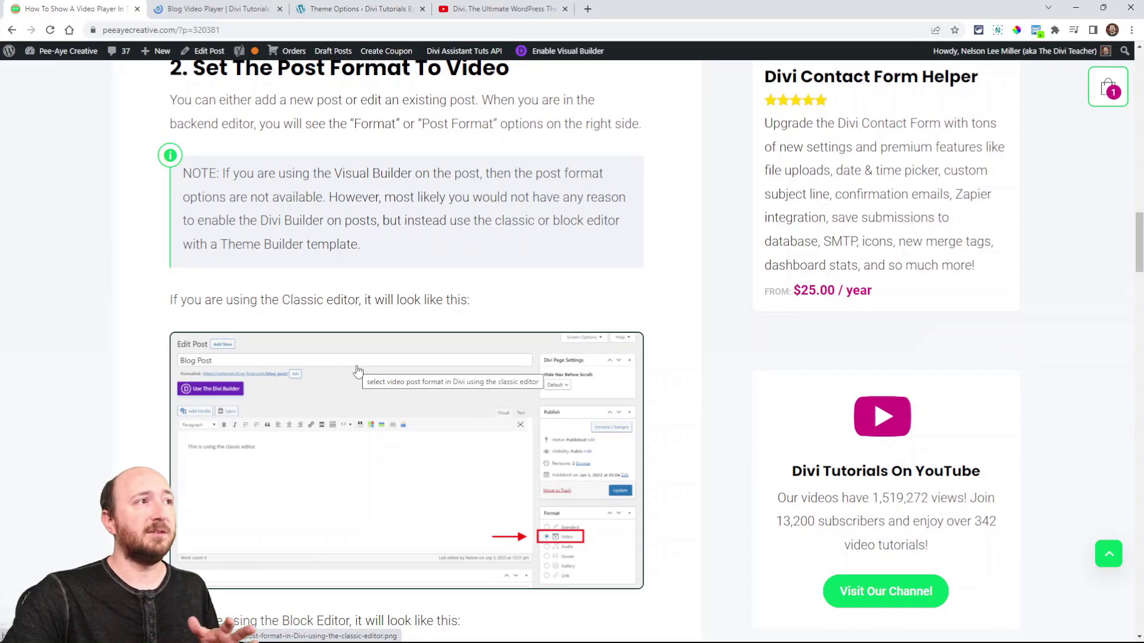
Open the solar-panel Blog Post Example in a new tab and copy the YouTube video's link.
{"action": "left_click", "coordinate": [209, 13]}
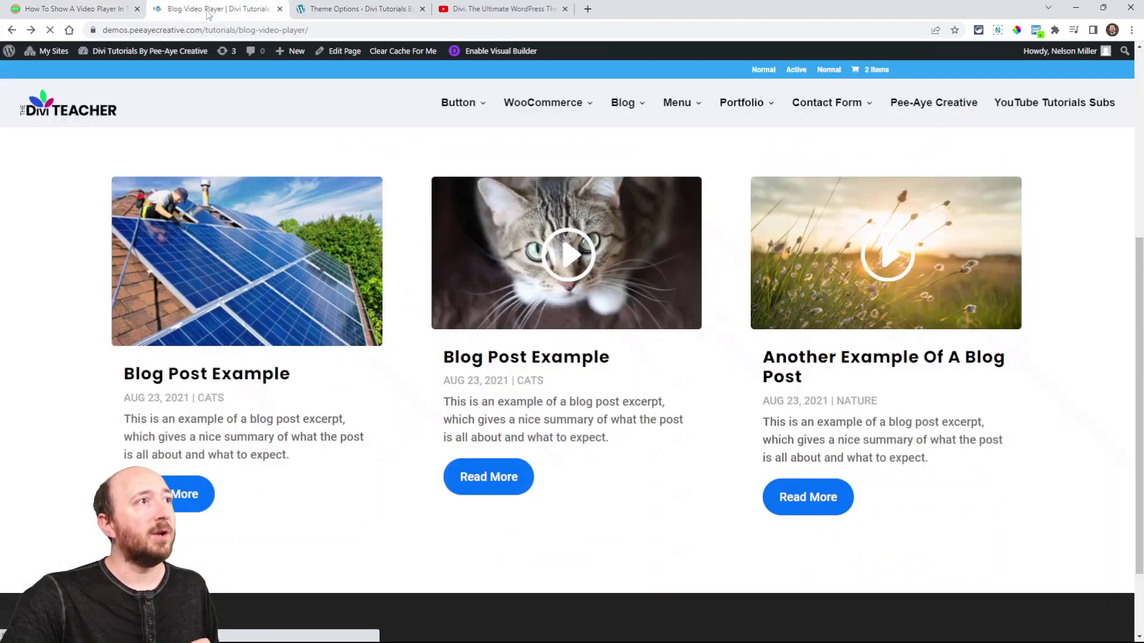
{"action": "scroll", "coordinate": [264, 298], "scroll_direction": "down", "scroll_amount": 1}
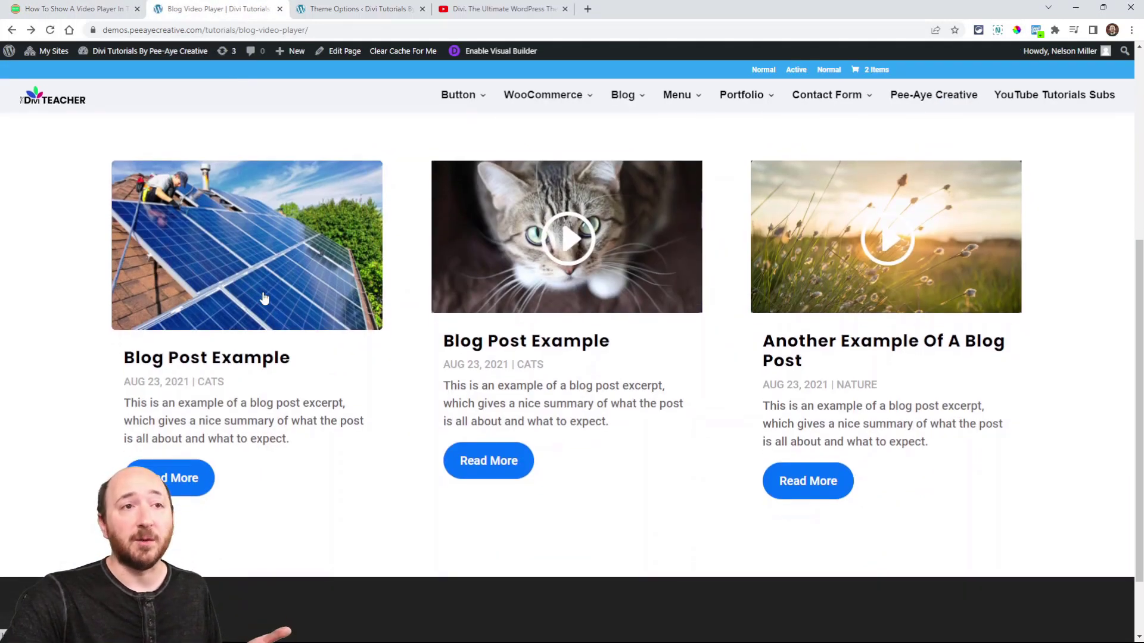
{"action": "right_click", "coordinate": [236, 284]}
{"action": "left_click", "coordinate": [268, 293]}
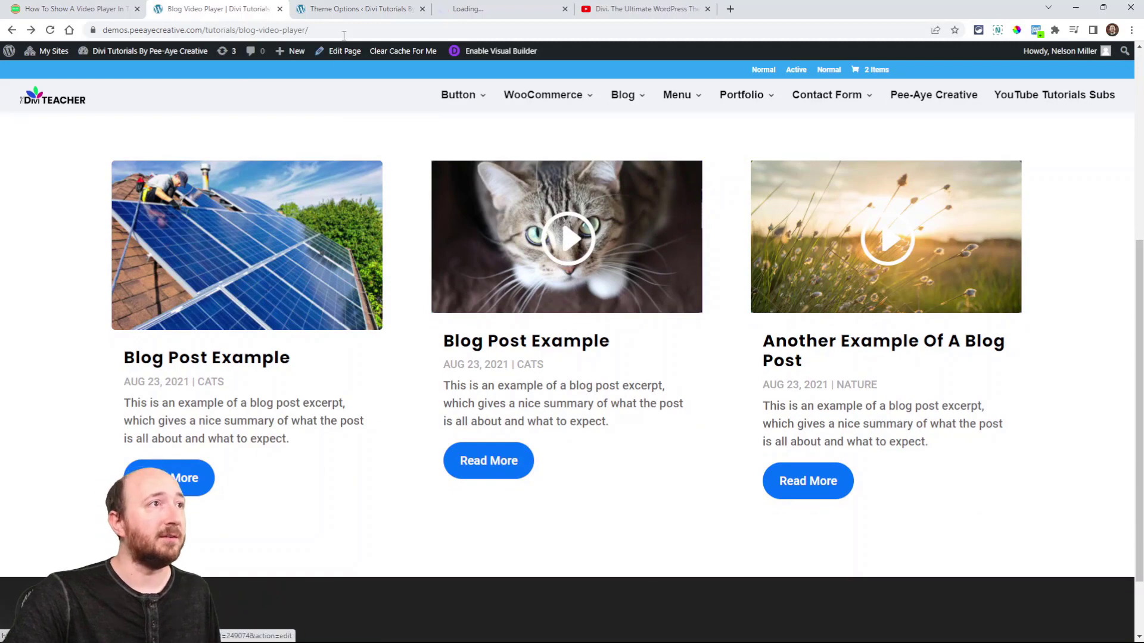
{"action": "left_click", "coordinate": [501, 14]}
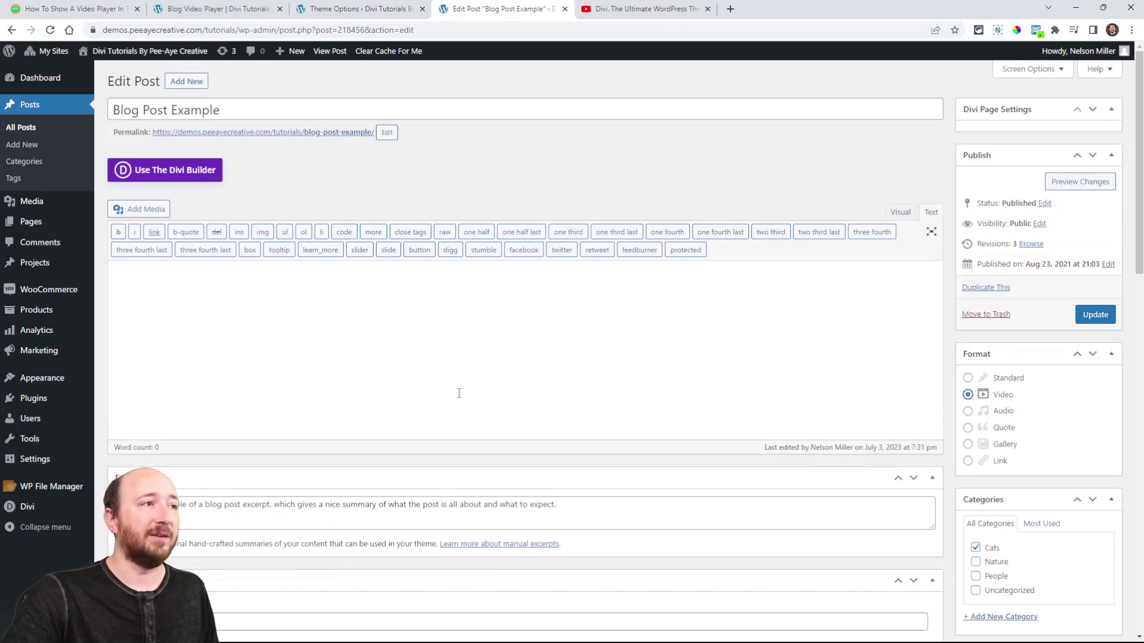
{"action": "left_click", "coordinate": [637, 11]}
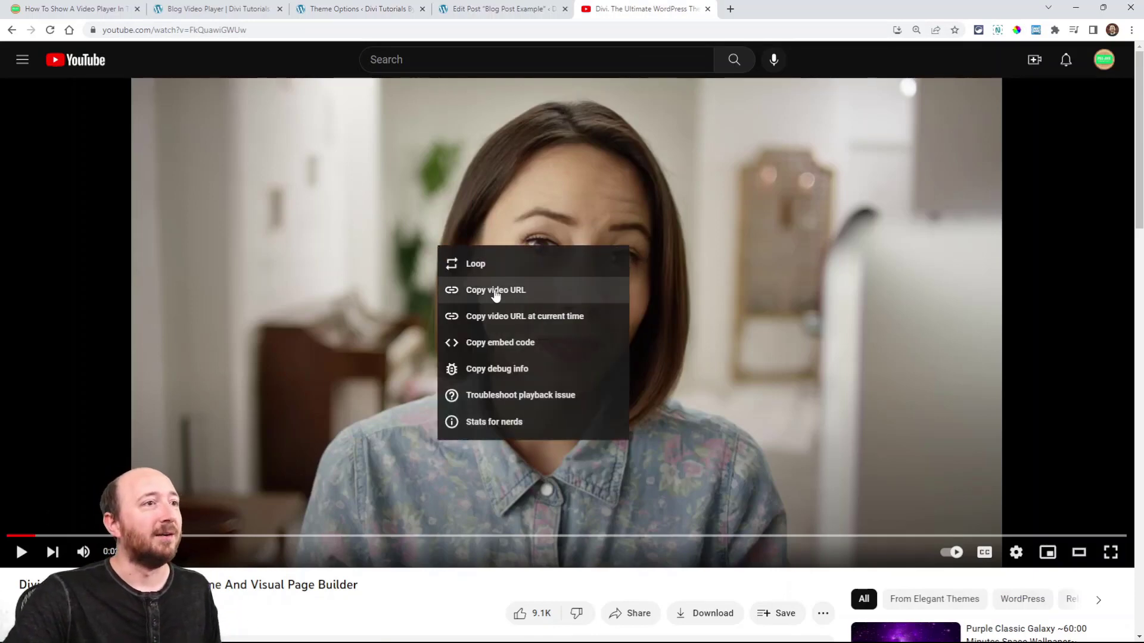
{"action": "left_click", "coordinate": [493, 289]}
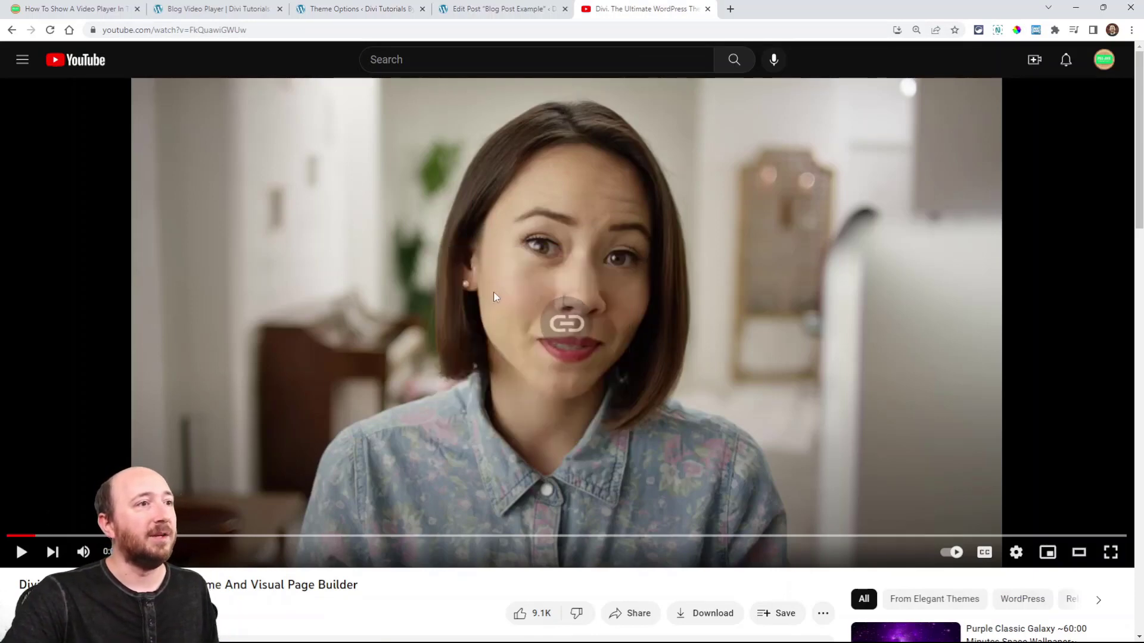
Paste the YouTube link into the post body, update the post and return to the blog grid.
{"action": "left_click", "coordinate": [496, 10]}
{"action": "left_click", "coordinate": [276, 344]}
{"action": "key", "text": "ctrl+v"}
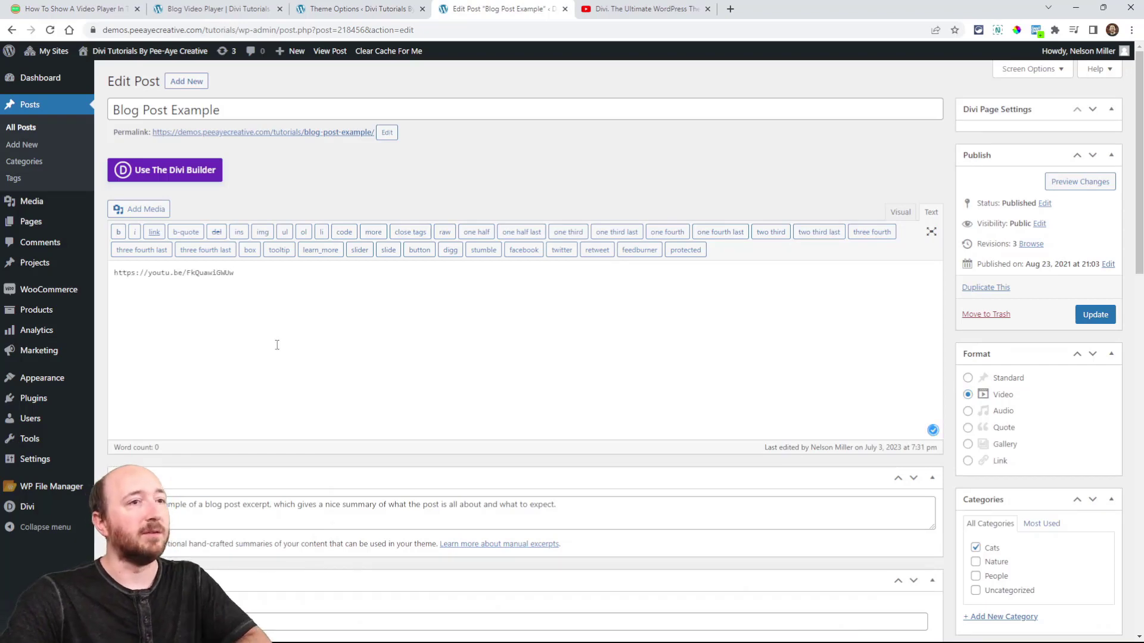
{"action": "left_click", "coordinate": [1095, 317]}
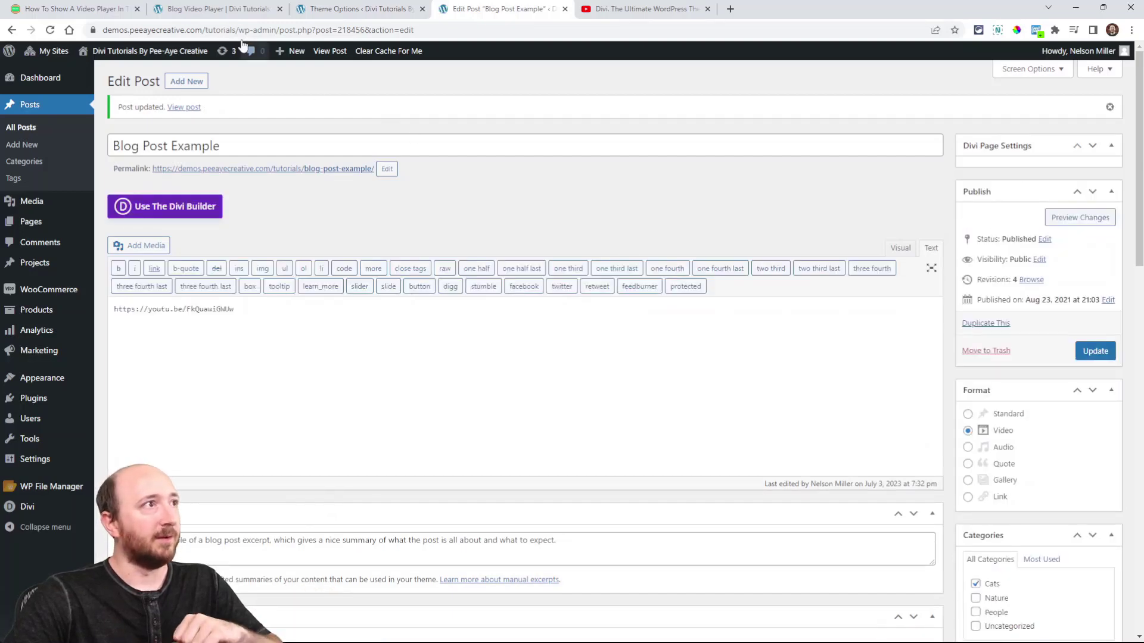
{"action": "left_click", "coordinate": [215, 9]}
Reload the blog grid, then turn off Enable Classic Editor in Divi Theme Options.
{"action": "left_click", "coordinate": [51, 31]}
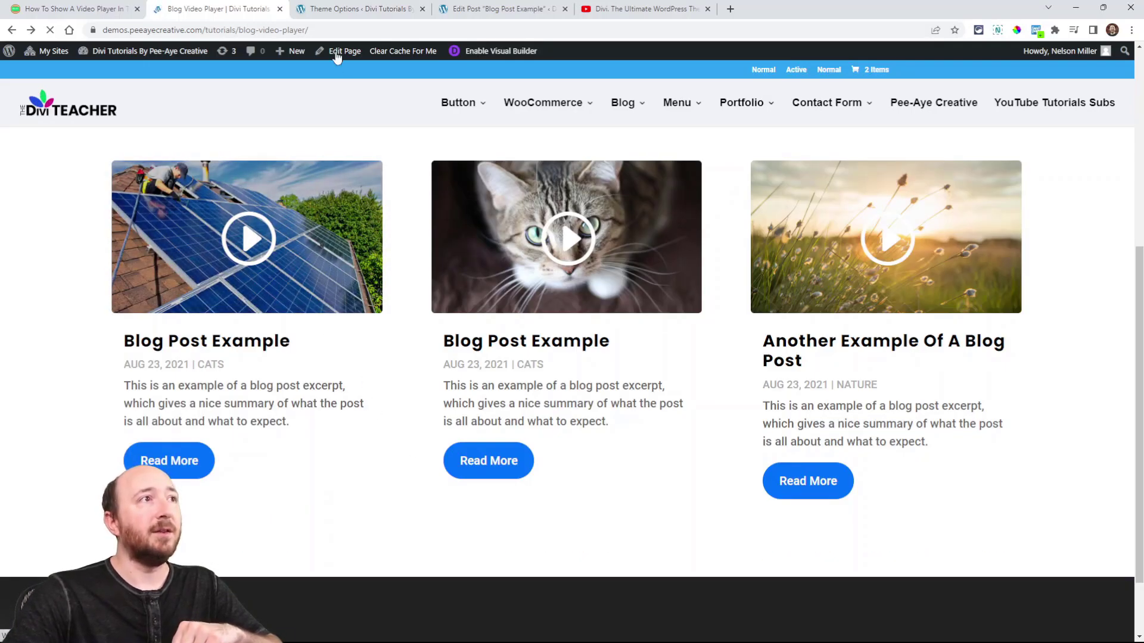
{"action": "left_click", "coordinate": [335, 9]}
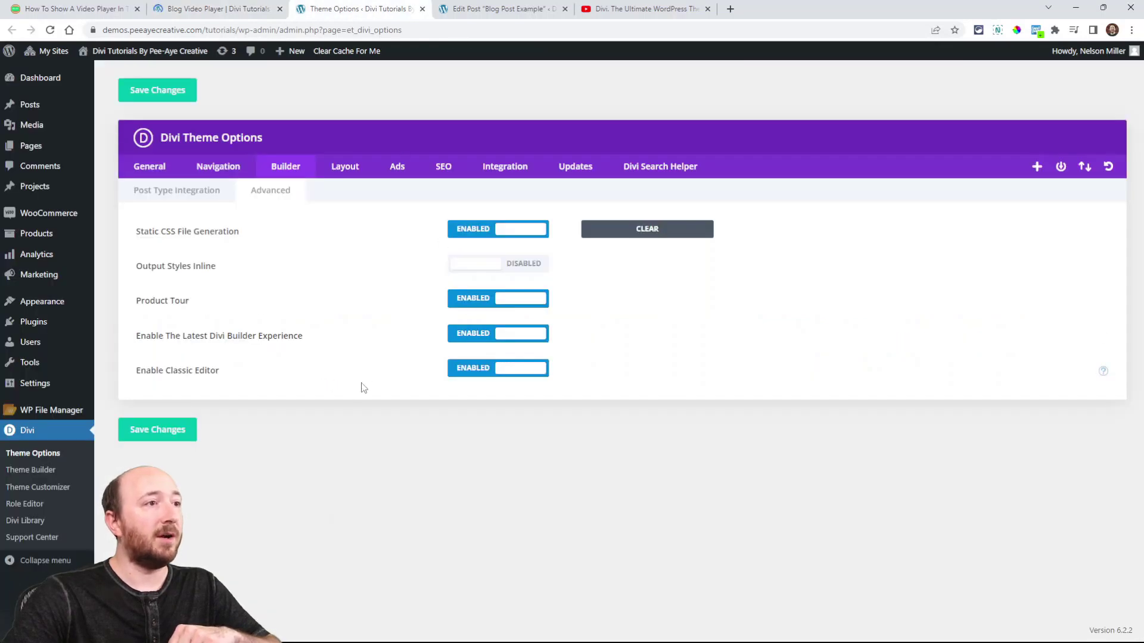
{"action": "left_click", "coordinate": [489, 370]}
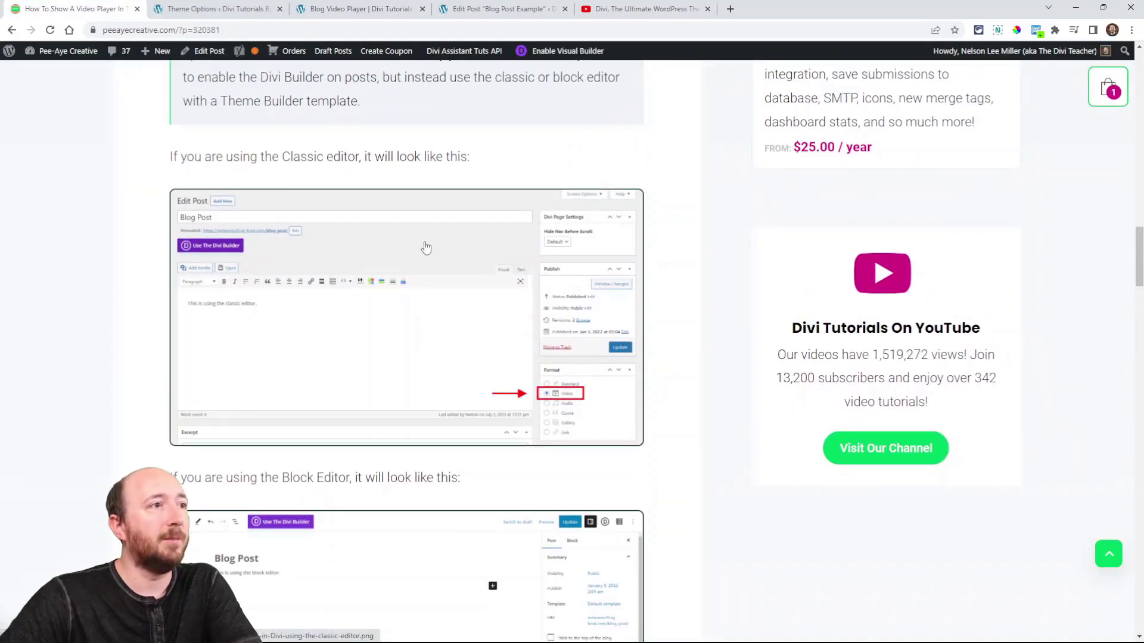
View the classic and block editor Video format screenshots enlarged in lightboxes, then close them.
{"action": "left_click", "coordinate": [426, 247]}
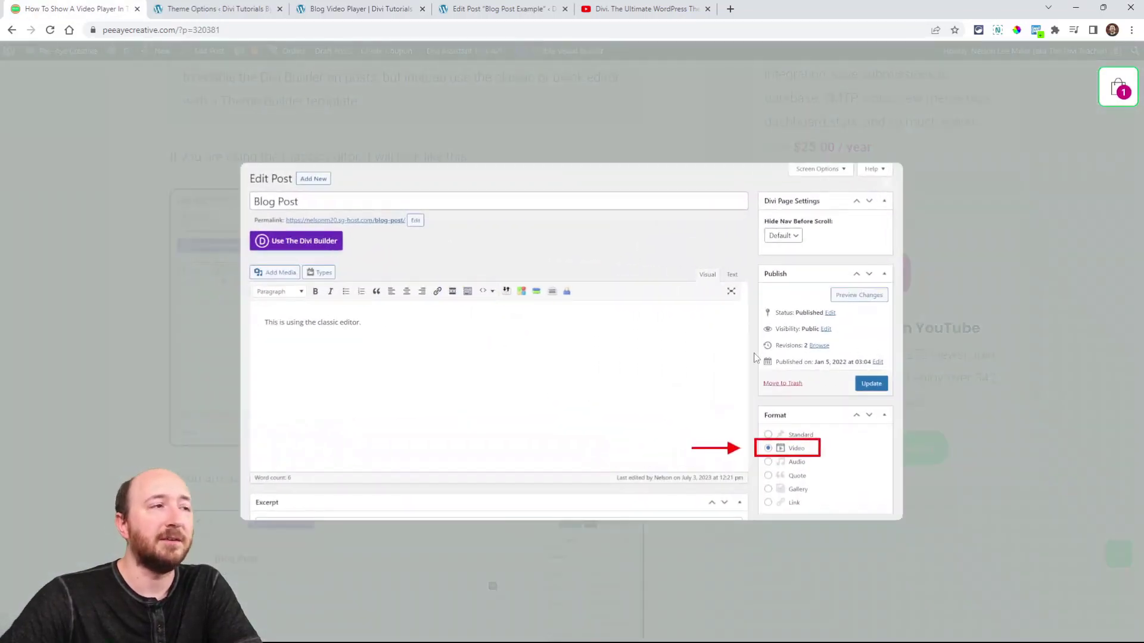
{"action": "left_click", "coordinate": [444, 101]}
{"action": "scroll", "coordinate": [441, 105], "scroll_direction": "down", "scroll_amount": 2}
{"action": "scroll", "coordinate": [396, 286], "scroll_direction": "down", "scroll_amount": 2}
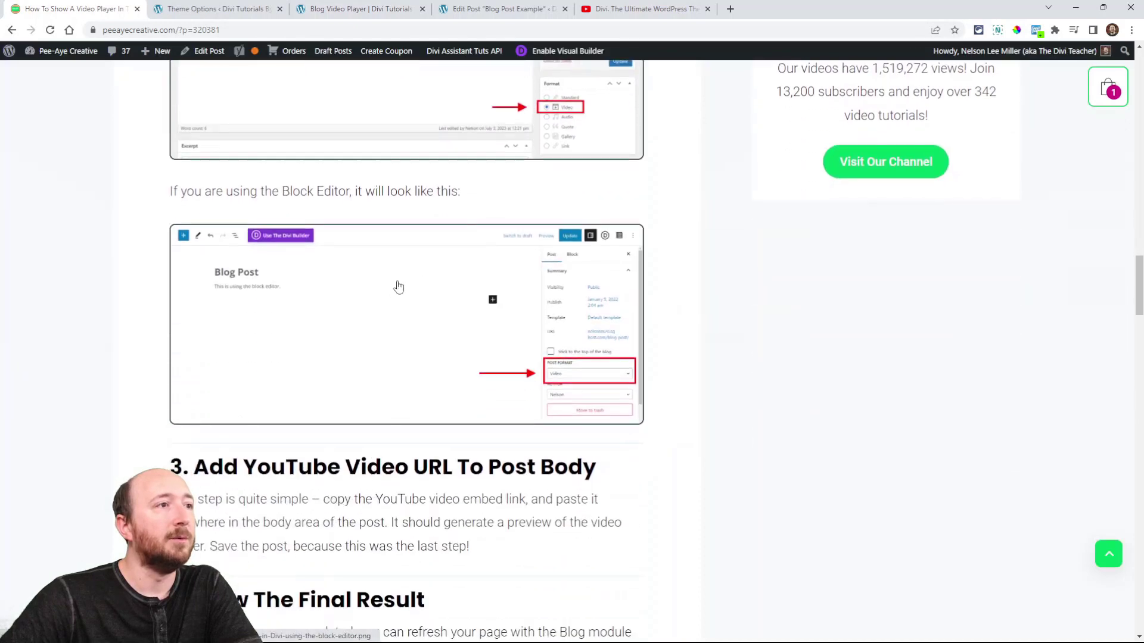
{"action": "left_click", "coordinate": [391, 284]}
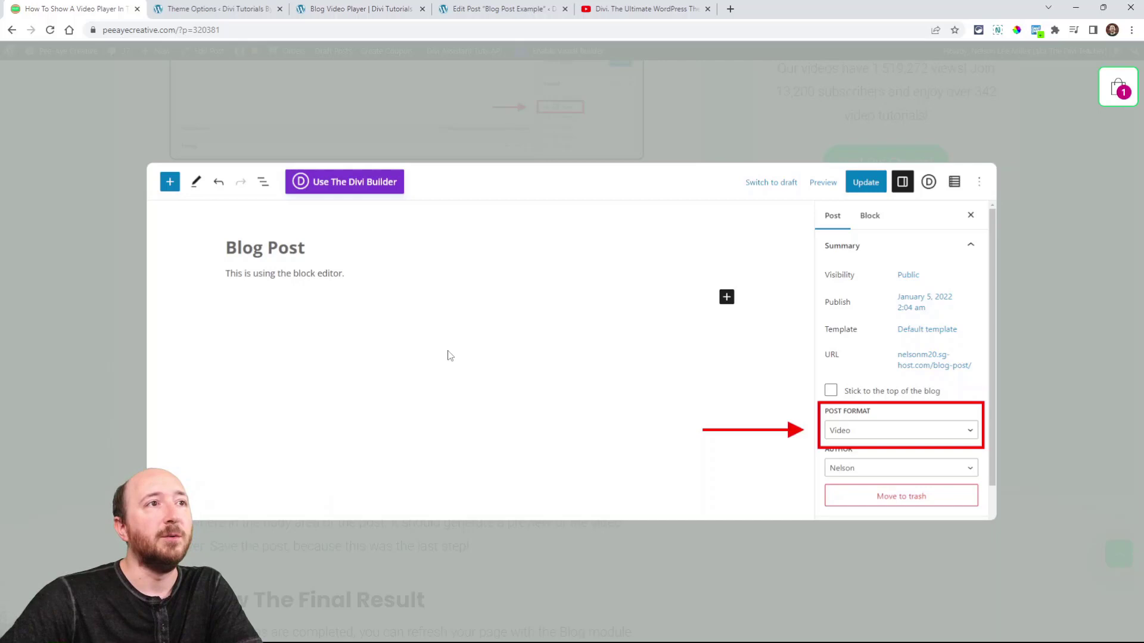
{"action": "left_click", "coordinate": [448, 147]}
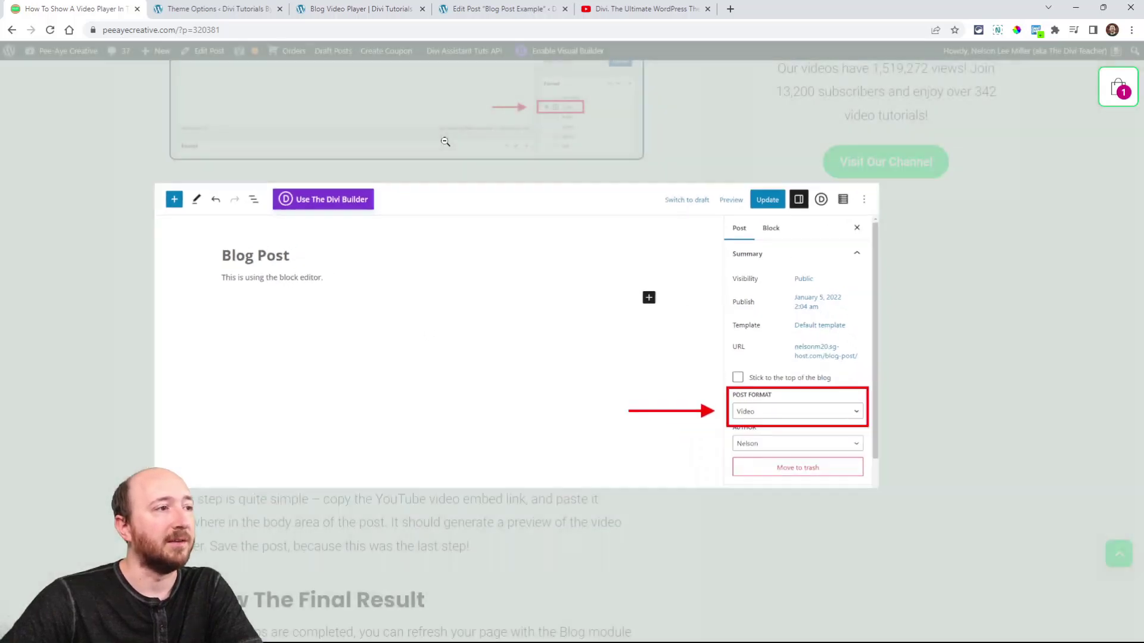
{"action": "scroll", "coordinate": [474, 203], "scroll_direction": "down", "scroll_amount": 2}
{"action": "scroll", "coordinate": [475, 200], "scroll_direction": "down", "scroll_amount": 3}
{"action": "scroll", "coordinate": [474, 201], "scroll_direction": "down", "scroll_amount": 1}
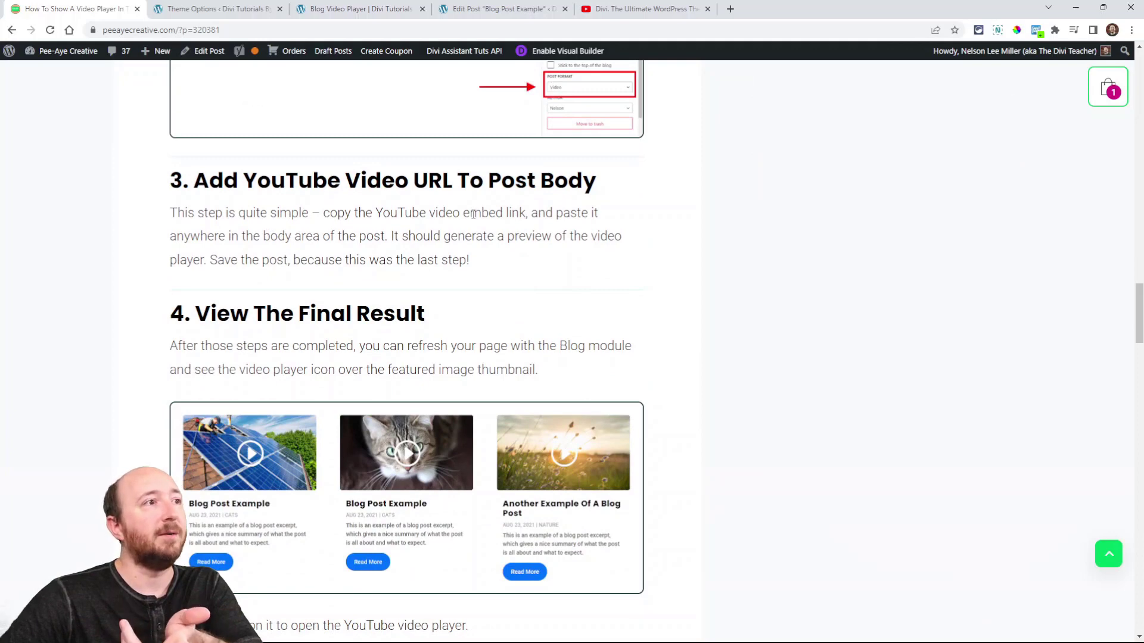
{"action": "scroll", "coordinate": [474, 219], "scroll_direction": "down", "scroll_amount": 2}
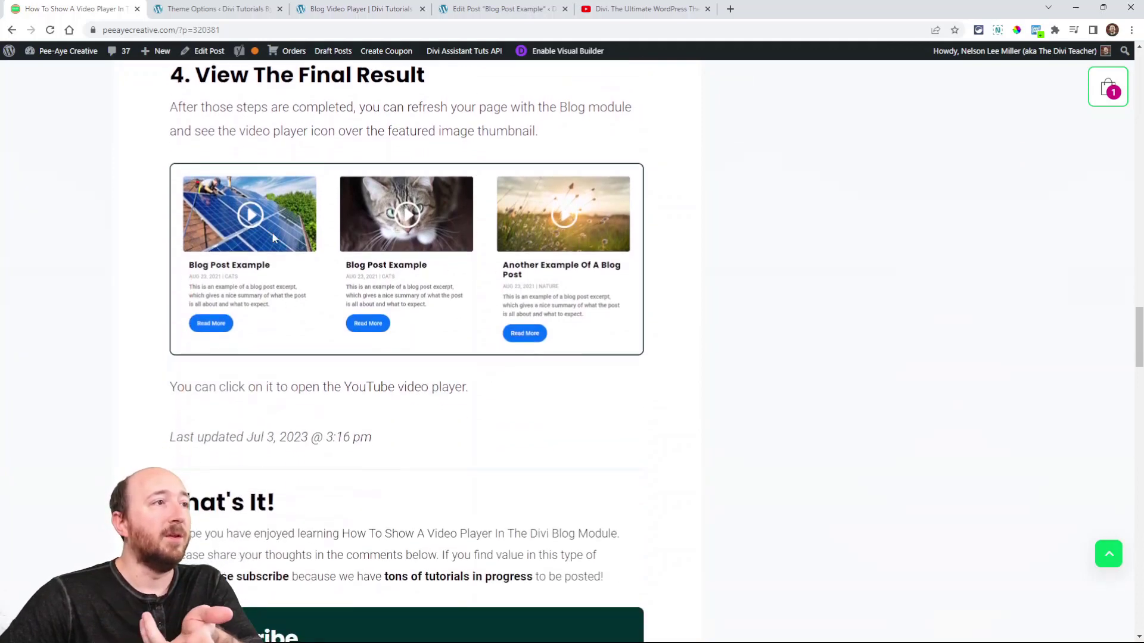